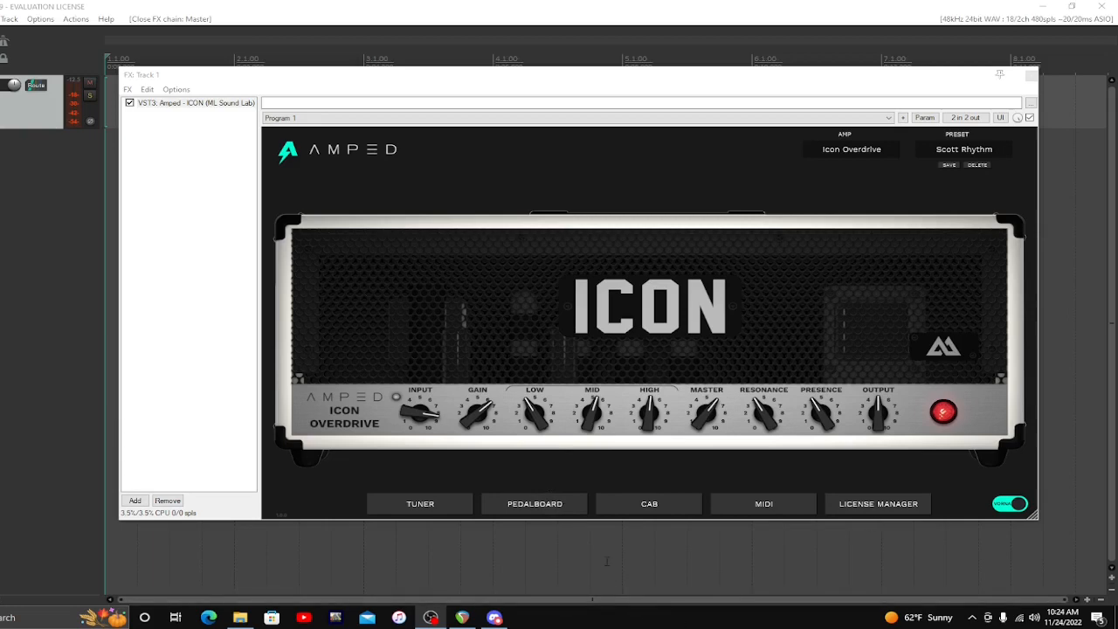
Look through the Amped ICON plugin's pedalboard and speaker cabinet sections, returning to the amp view.
click(559, 502)
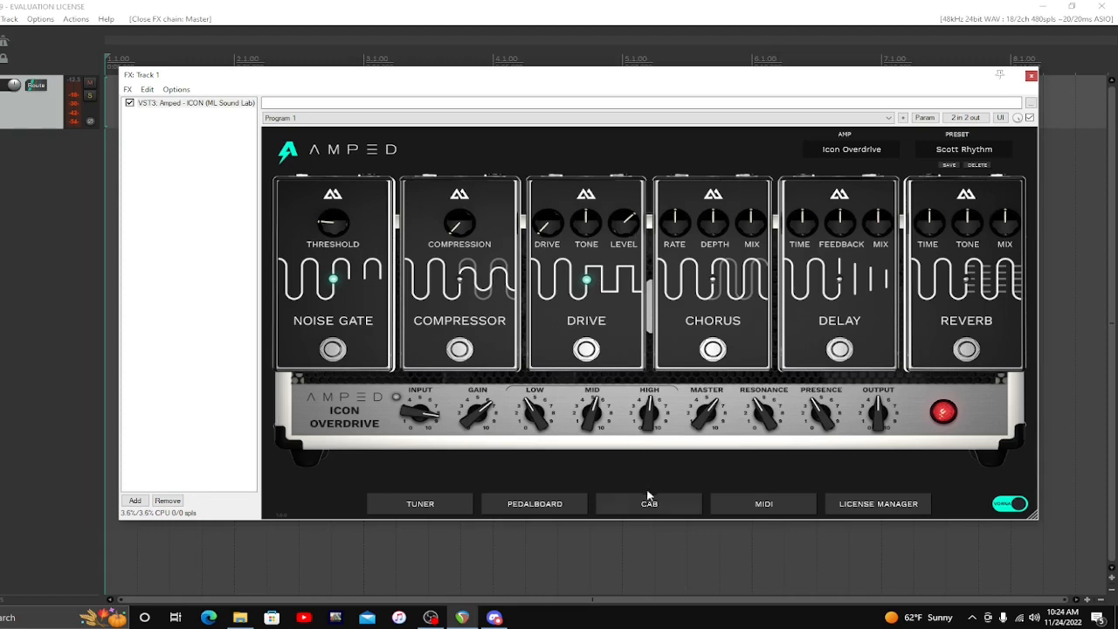
click(563, 511)
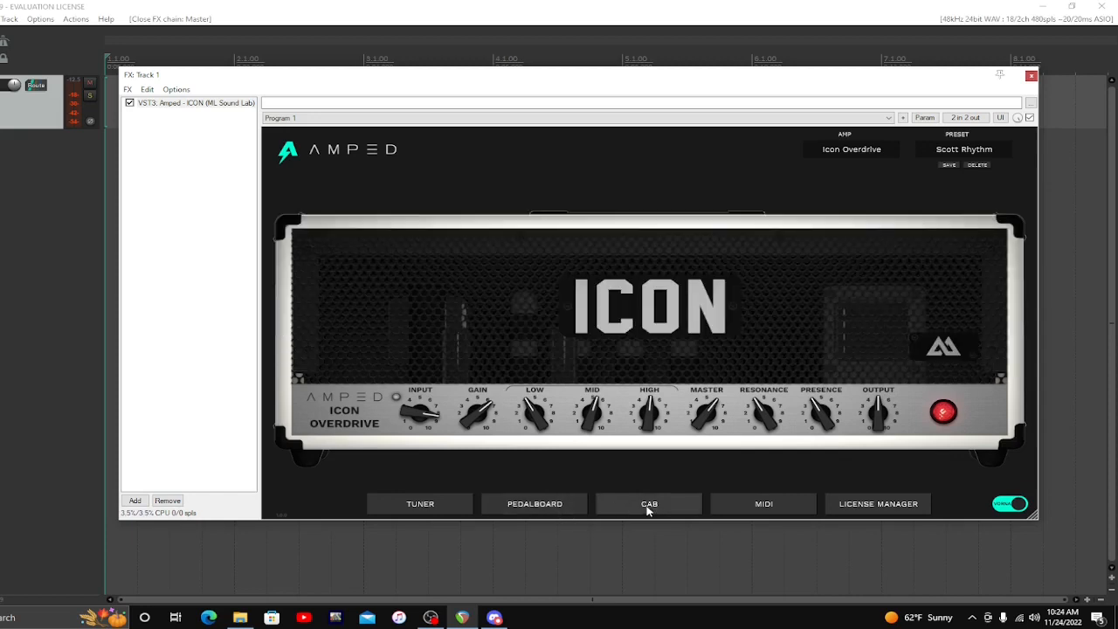
click(647, 510)
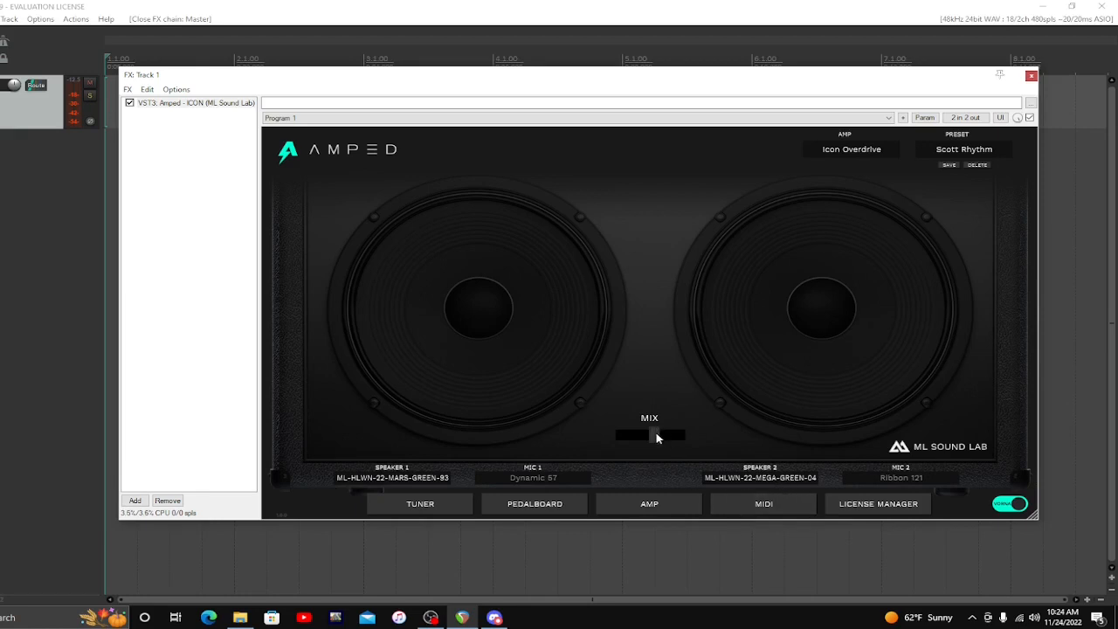
click(666, 505)
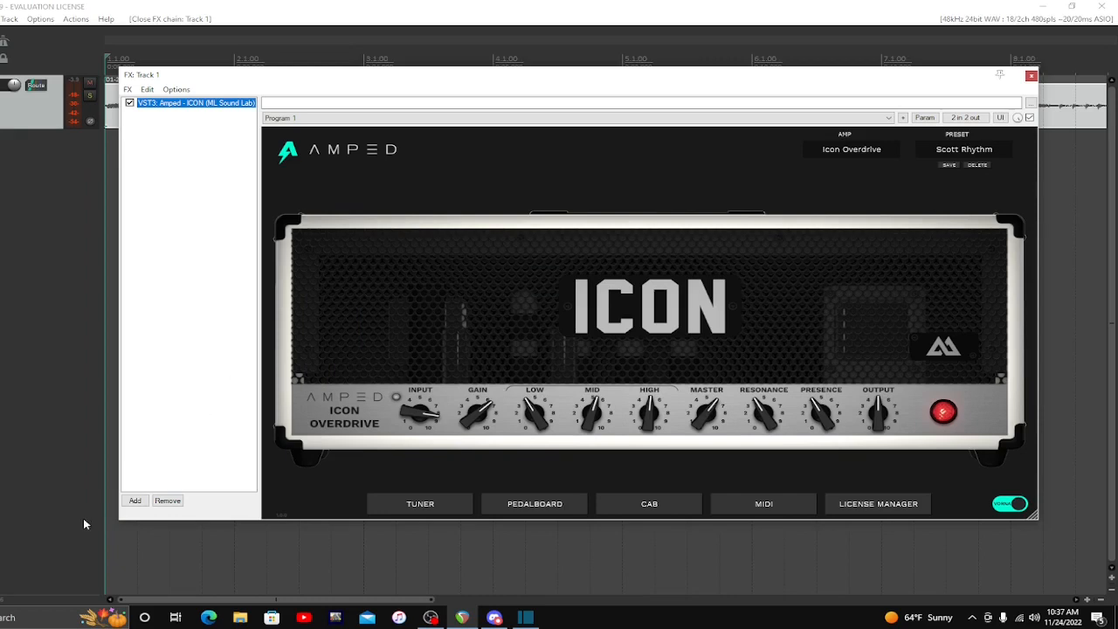
Add the VST3 version of TDR Nova from Tokyo Dawn Labs to Track 1's effects chain after the amp sim.
click(135, 501)
scroll(625, 280, down, 10)
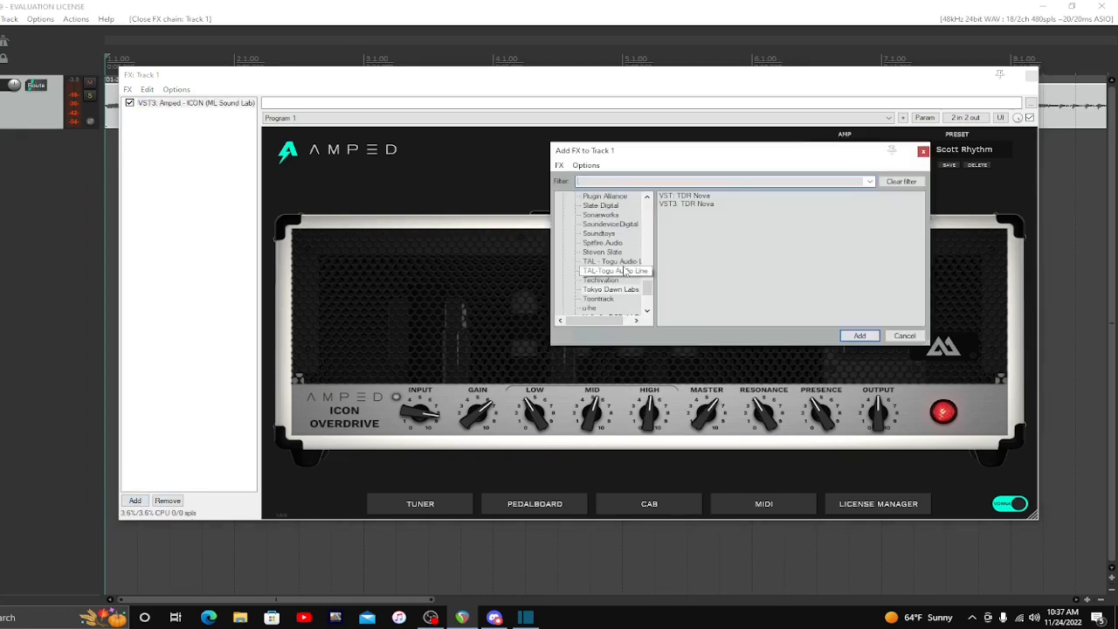
click(625, 290)
double_click(713, 206)
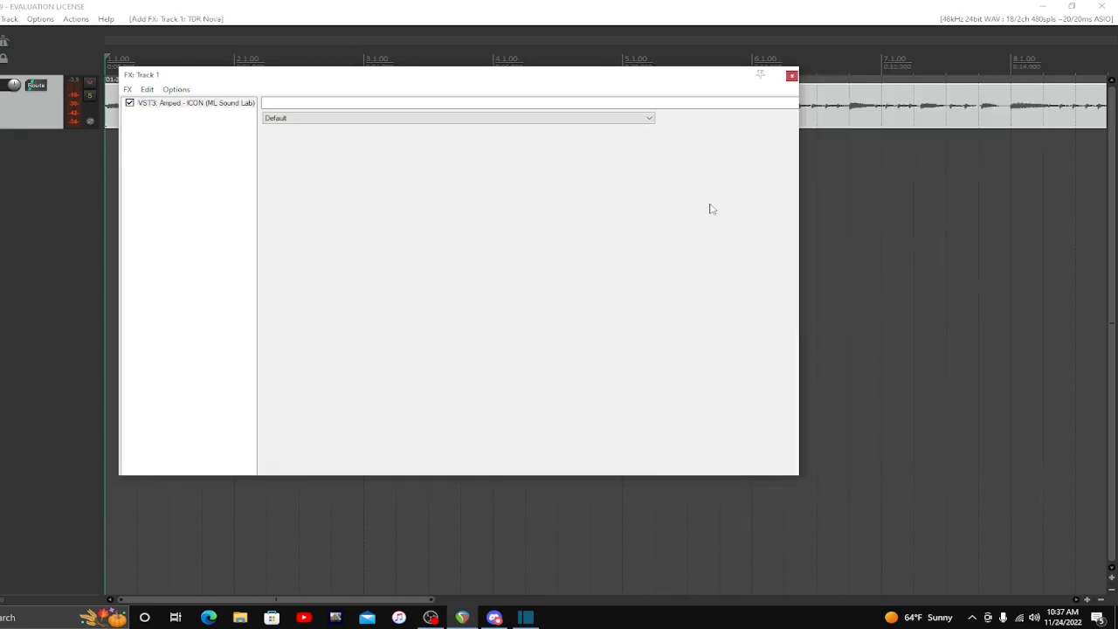
Enable the equalizer's high-pass filter at about 55 Hz and its low-pass filter at about 8.1 kHz.
click(294, 403)
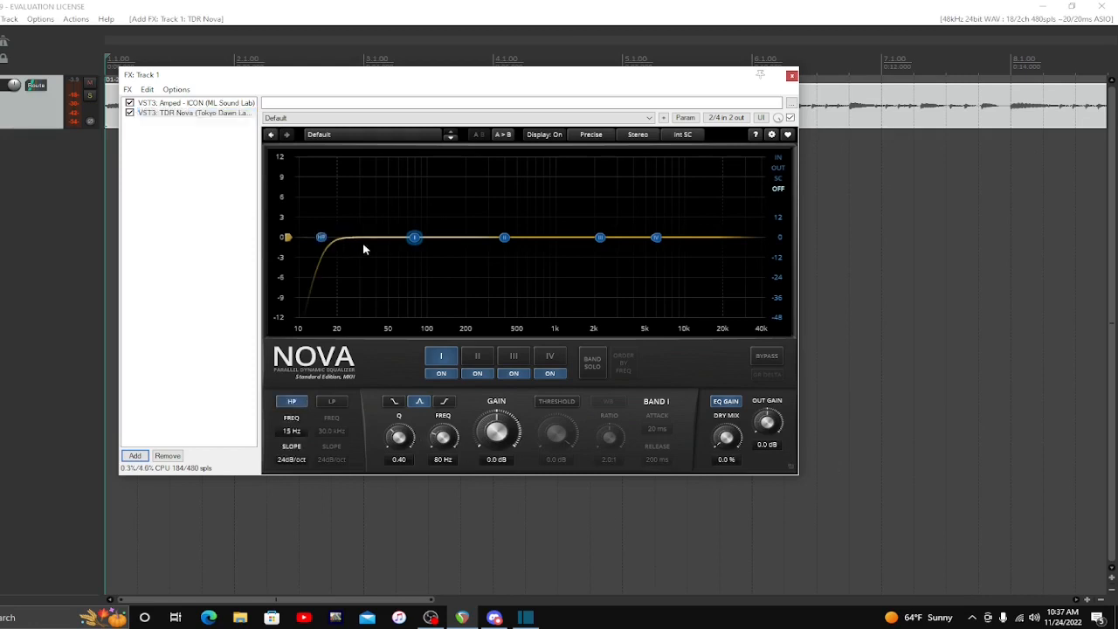
drag(322, 237, 394, 241)
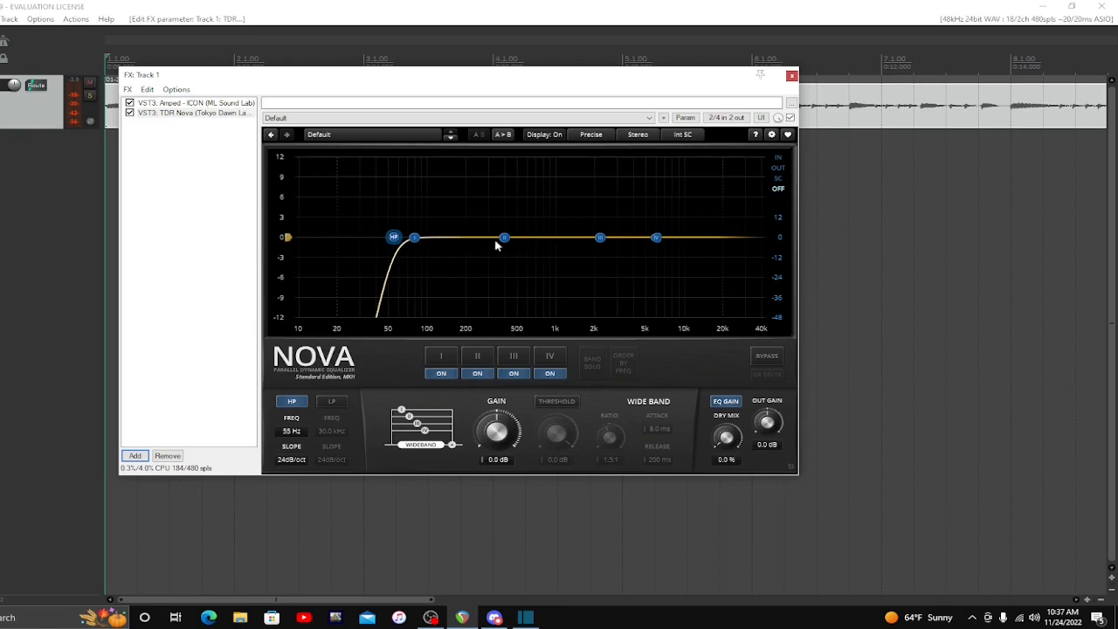
click(332, 401)
drag(750, 238, 676, 256)
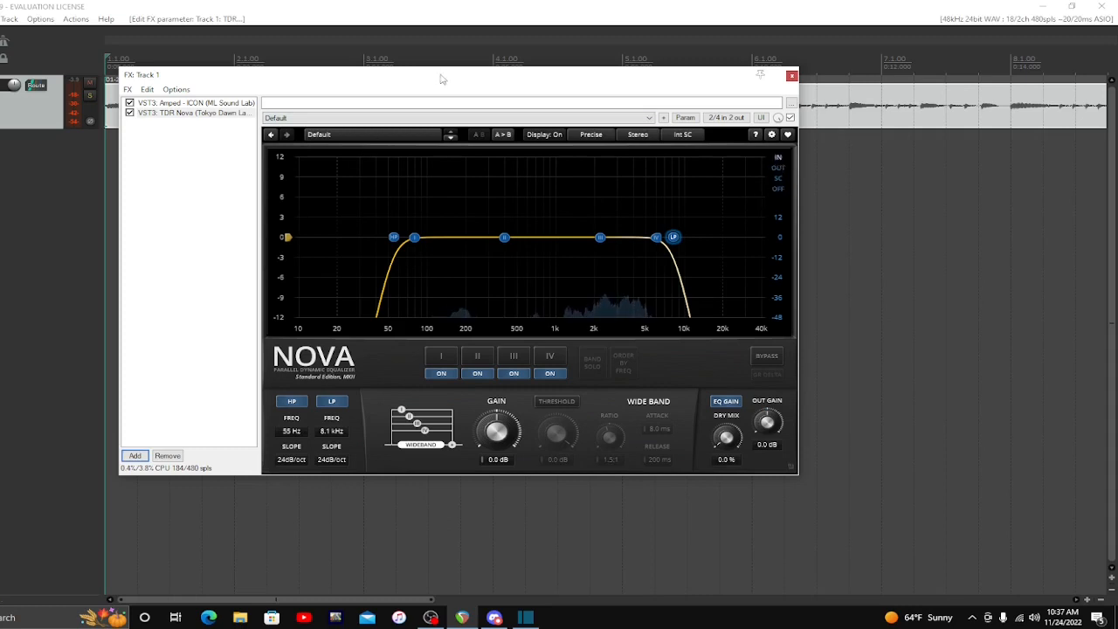
drag(441, 80, 539, 85)
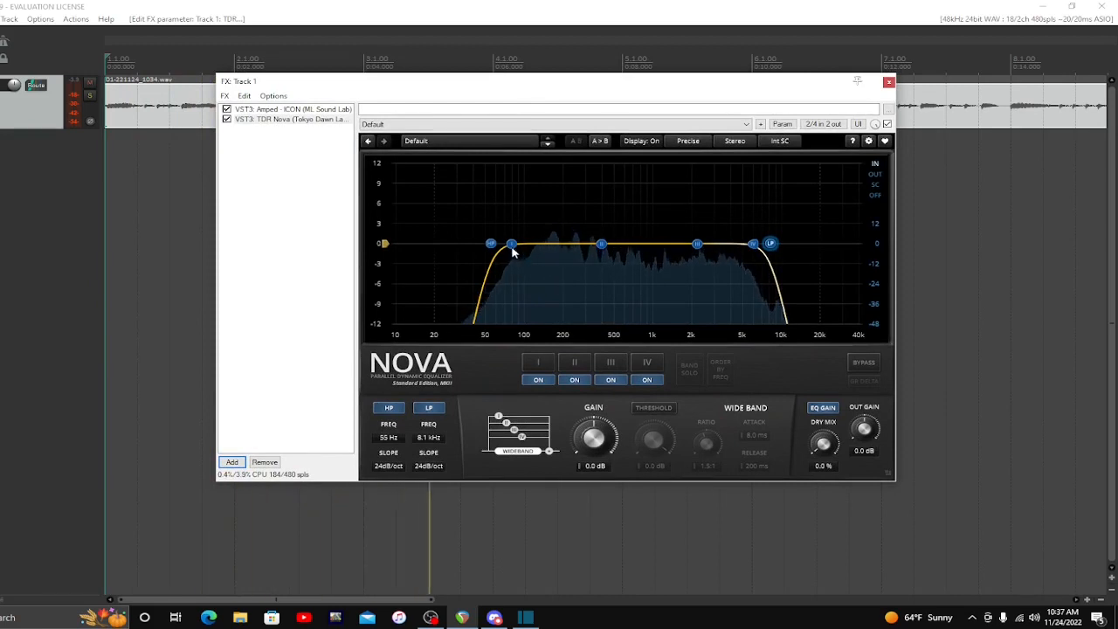
Shape band I into a slight low-end cut of -0.8 dB at about 159 Hz with a Q of 1.14.
drag(514, 253, 545, 253)
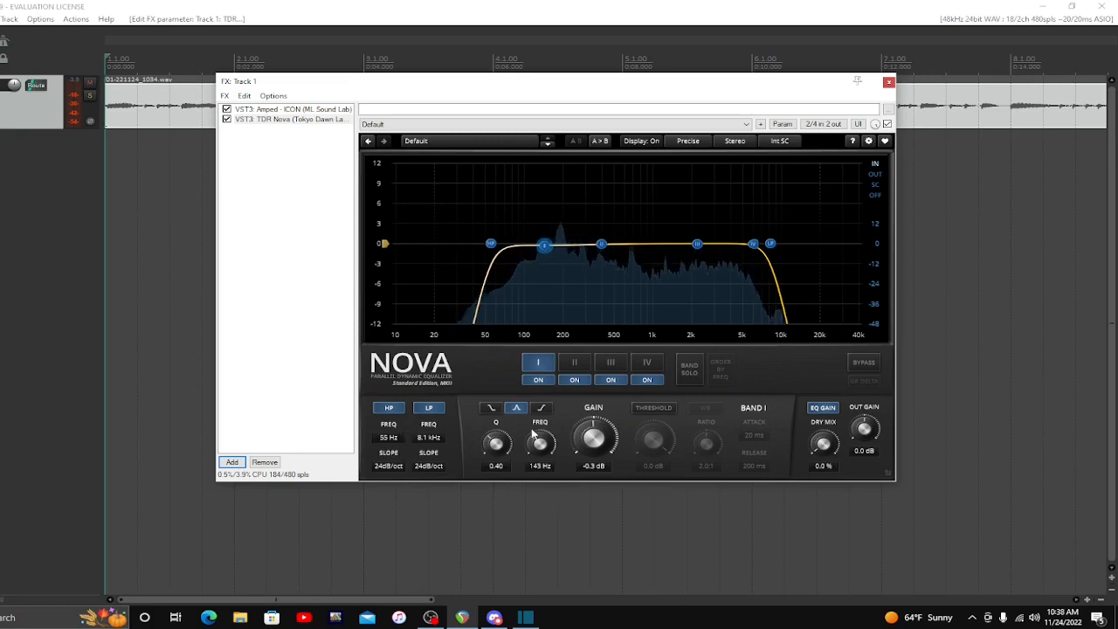
drag(493, 449, 493, 424)
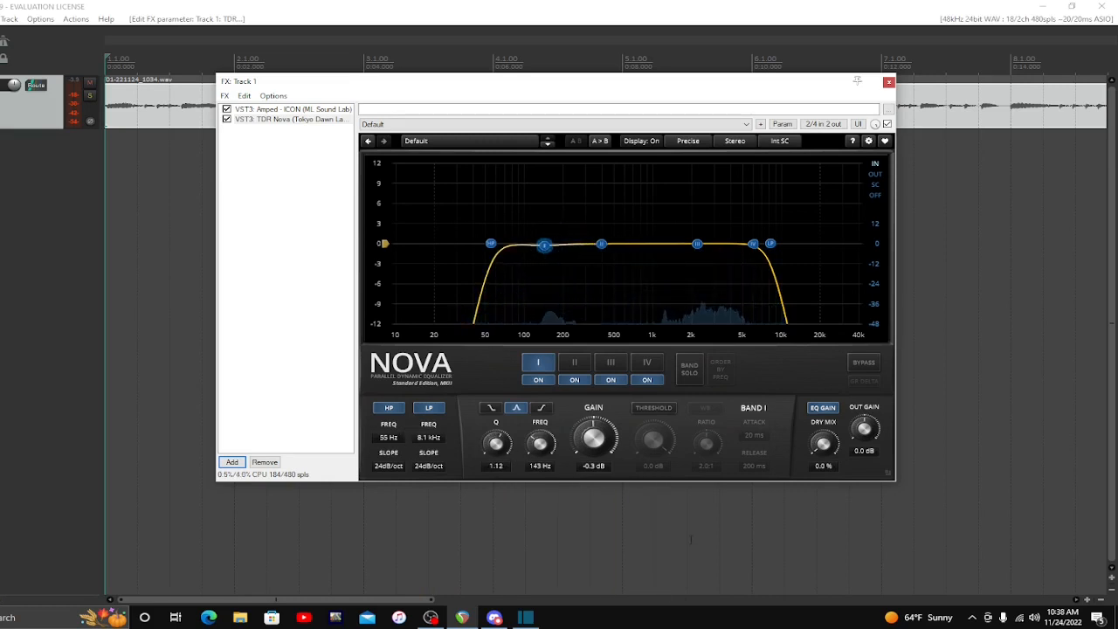
drag(592, 437, 592, 444)
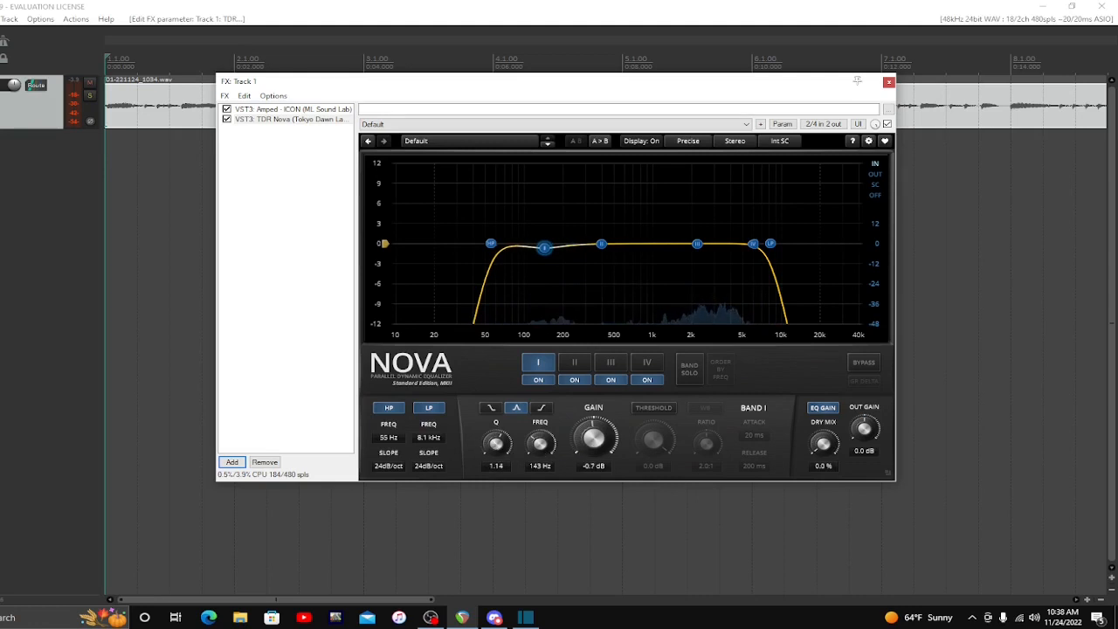
key(space)
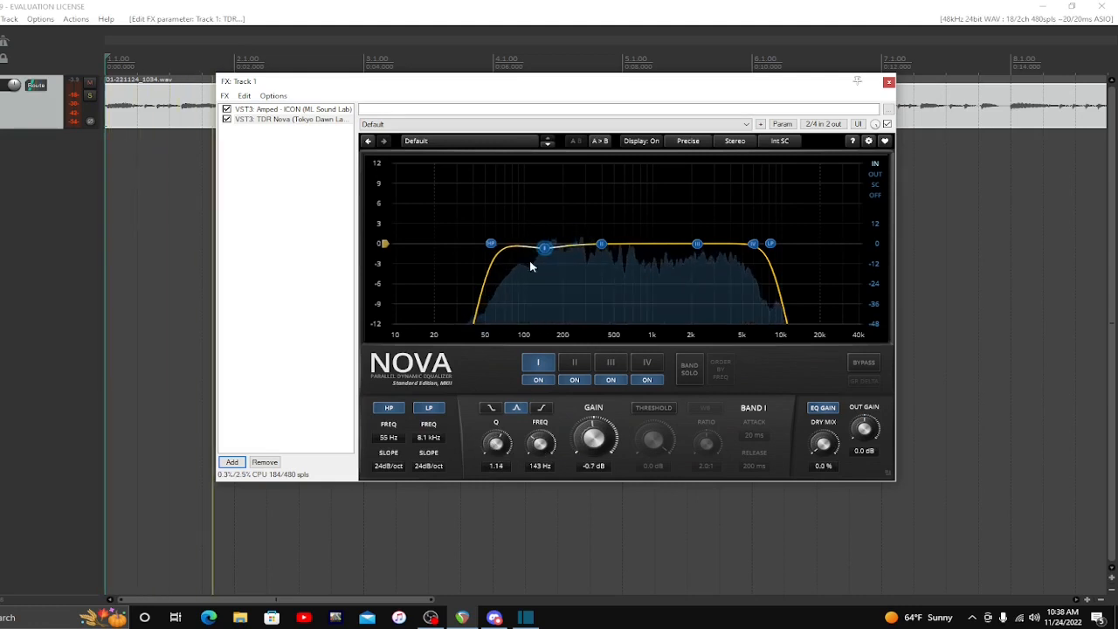
drag(544, 248, 551, 252)
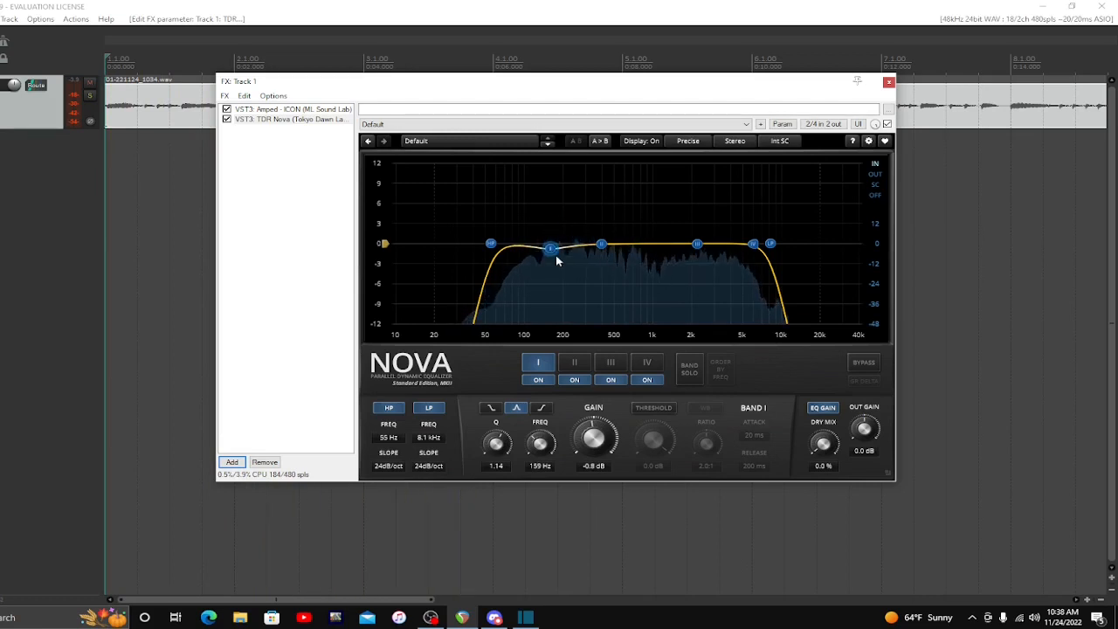
Make band I dynamic with a threshold of -3.0 dB and narrow its Q to 1.28.
click(662, 408)
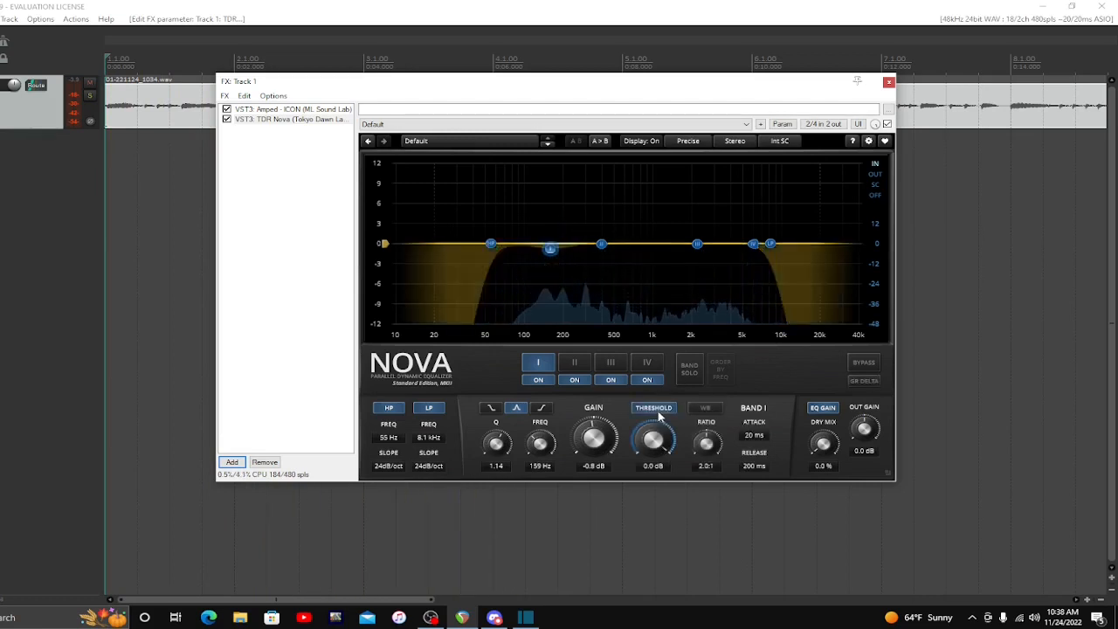
mouse_move(660, 446)
mouse_down()
mouse_move(659, 462)
mouse_move(657, 449)
mouse_up()
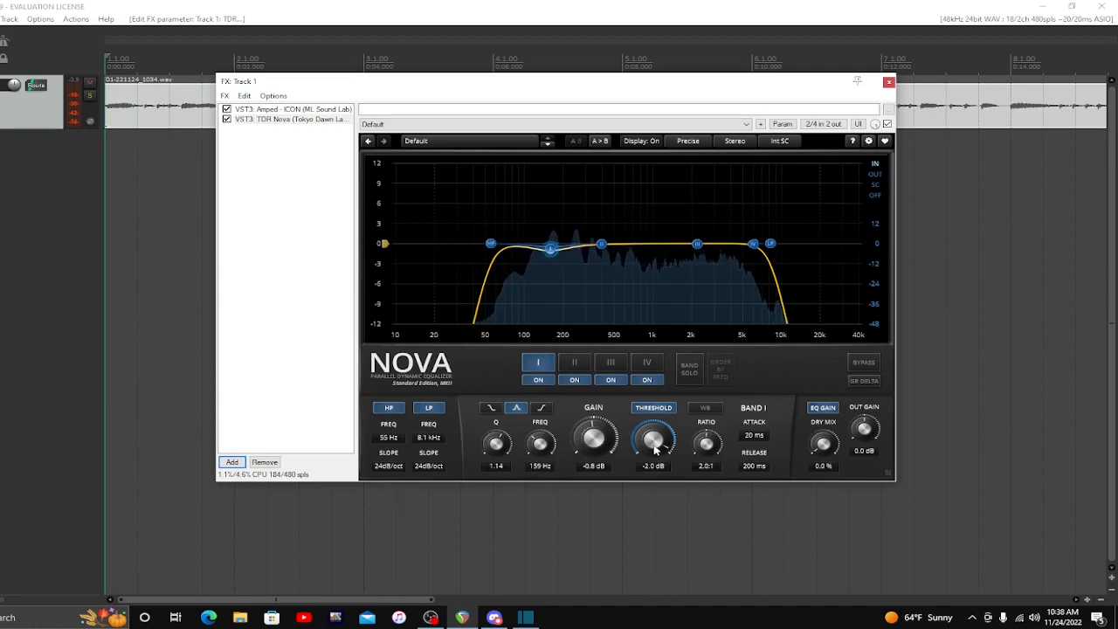
scroll(660, 442, down, 1)
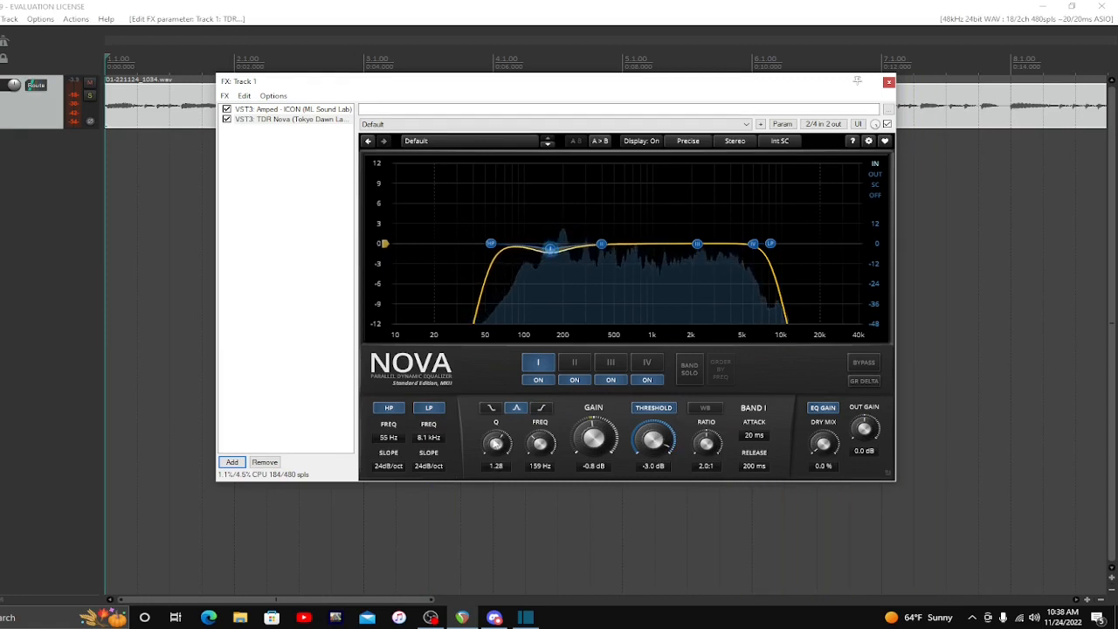
scroll(495, 444, up, 1)
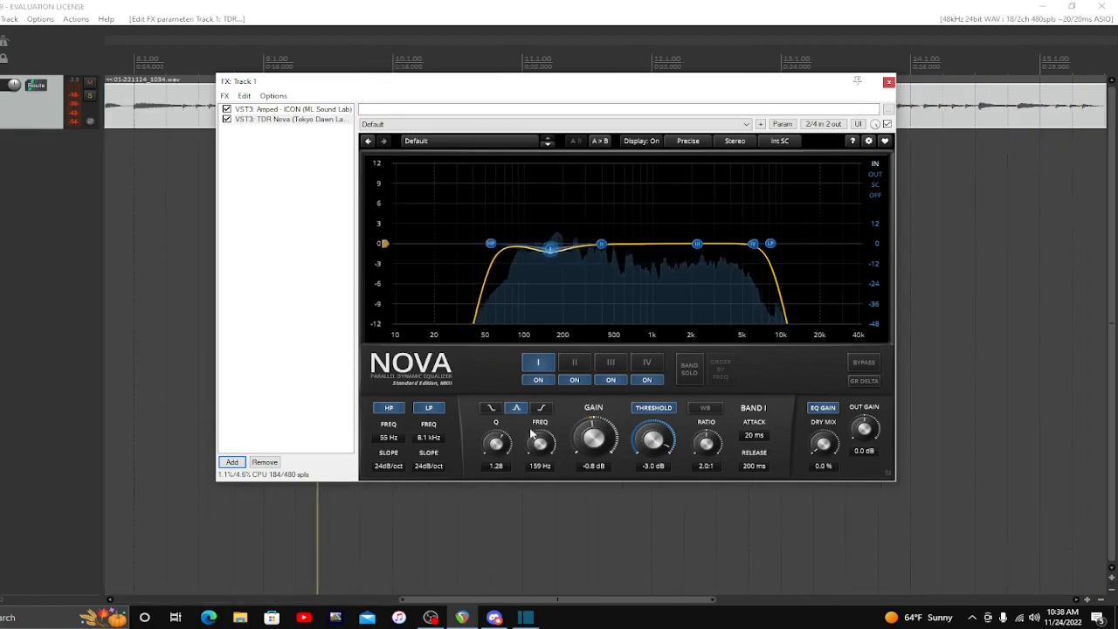
Set band II to a -0.8 dB cut at about 506 Hz with a Q of 1.34.
click(573, 363)
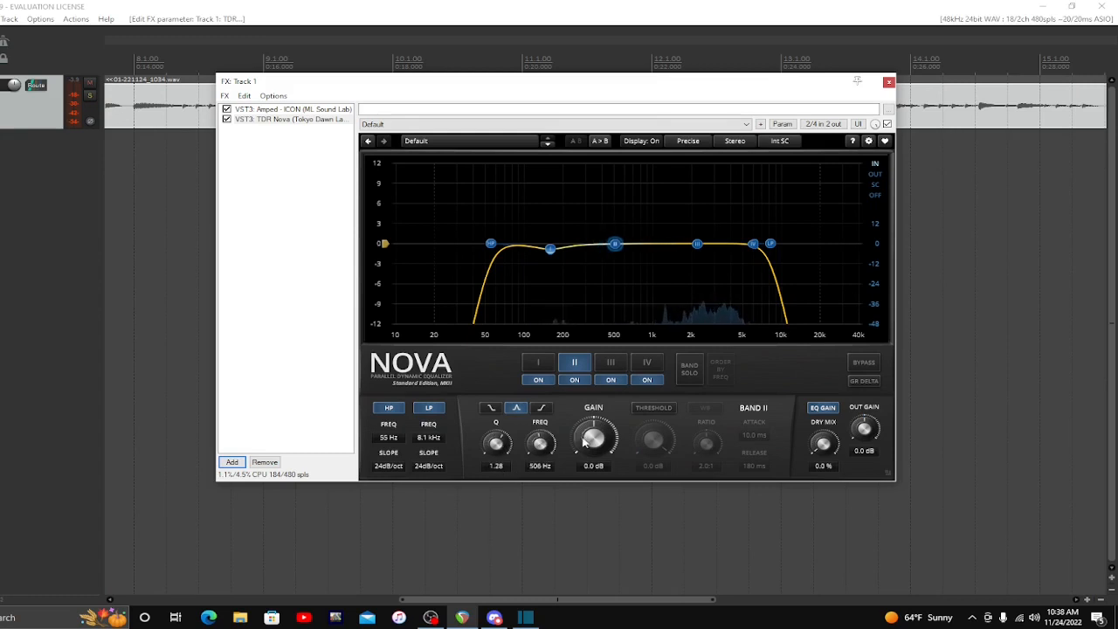
drag(594, 437, 594, 445)
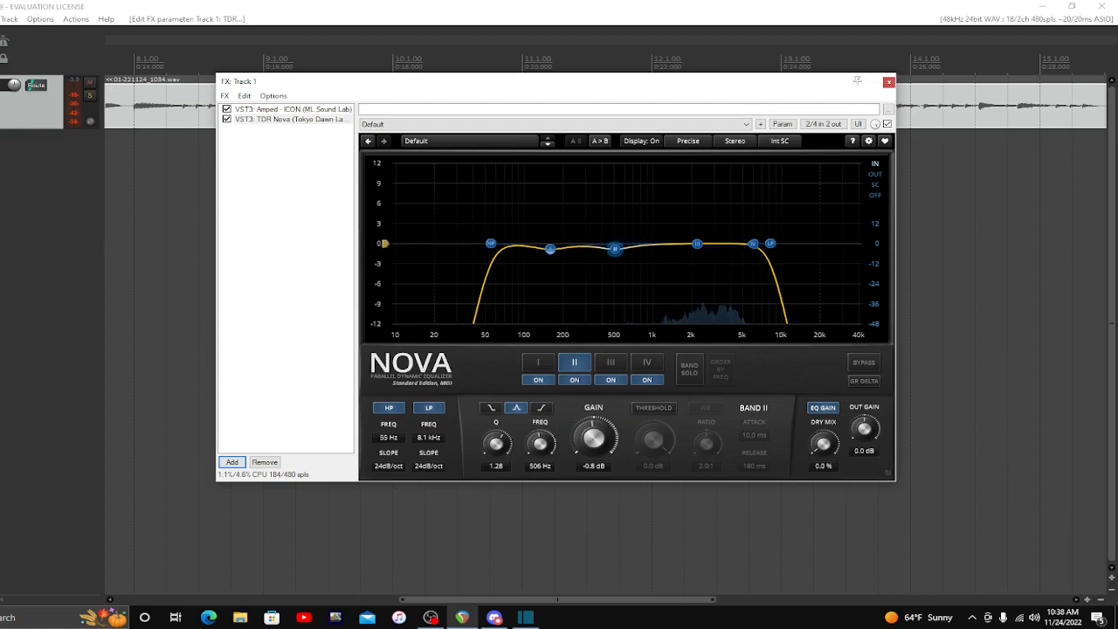
key(space)
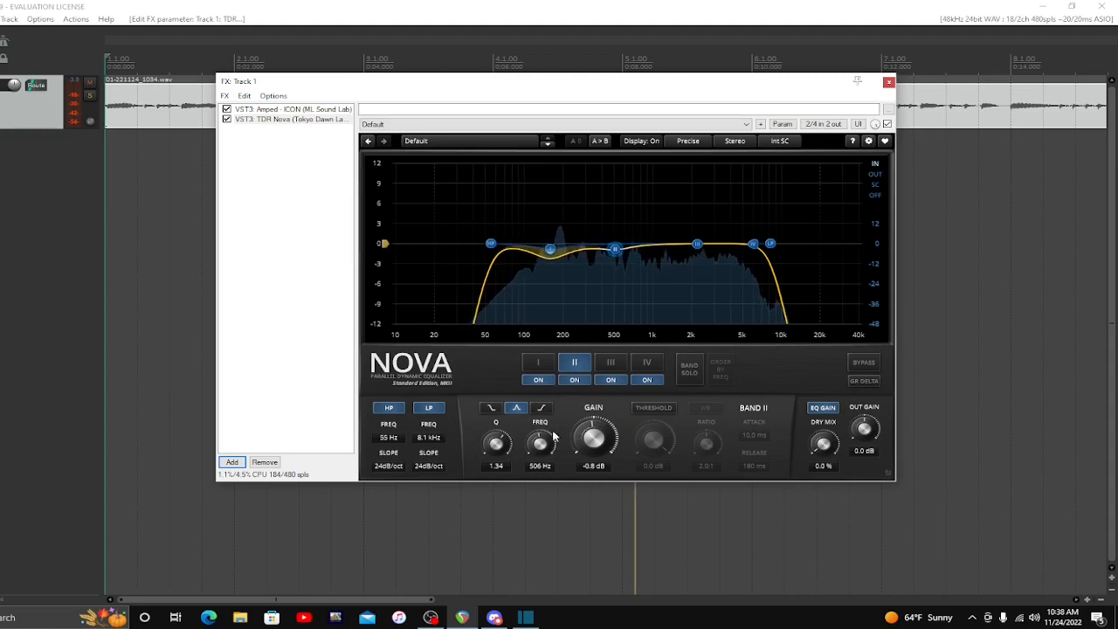
Boost band III by 1.2 dB at about 1514 Hz with a Q of 1.02, and set band II's gain to -1.1 dB.
click(619, 364)
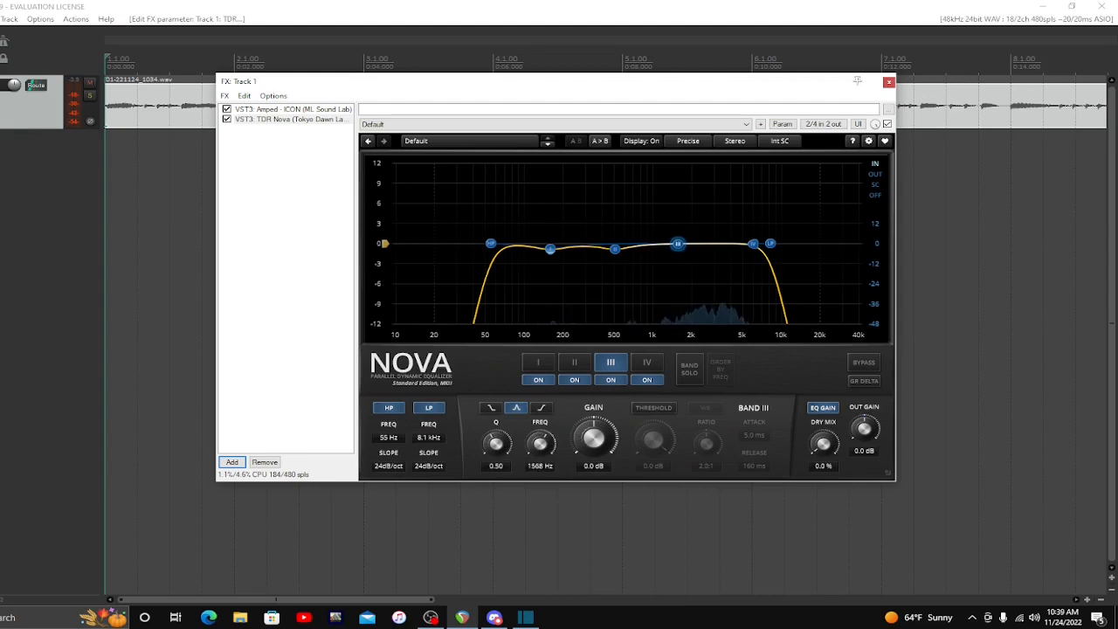
key(space)
drag(500, 447, 499, 424)
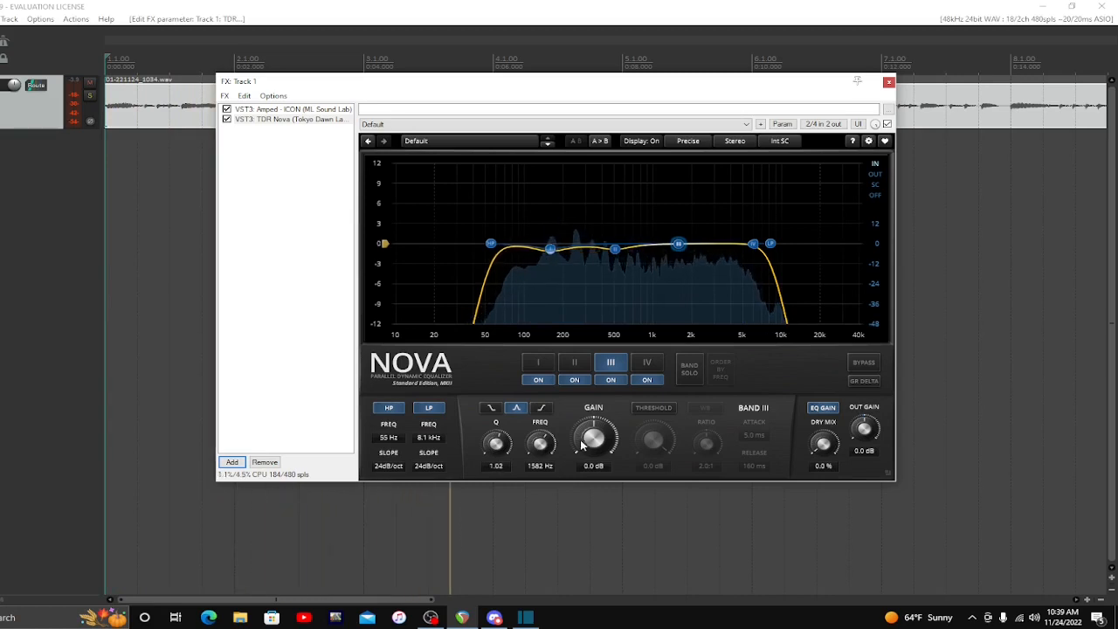
drag(574, 454, 541, 450)
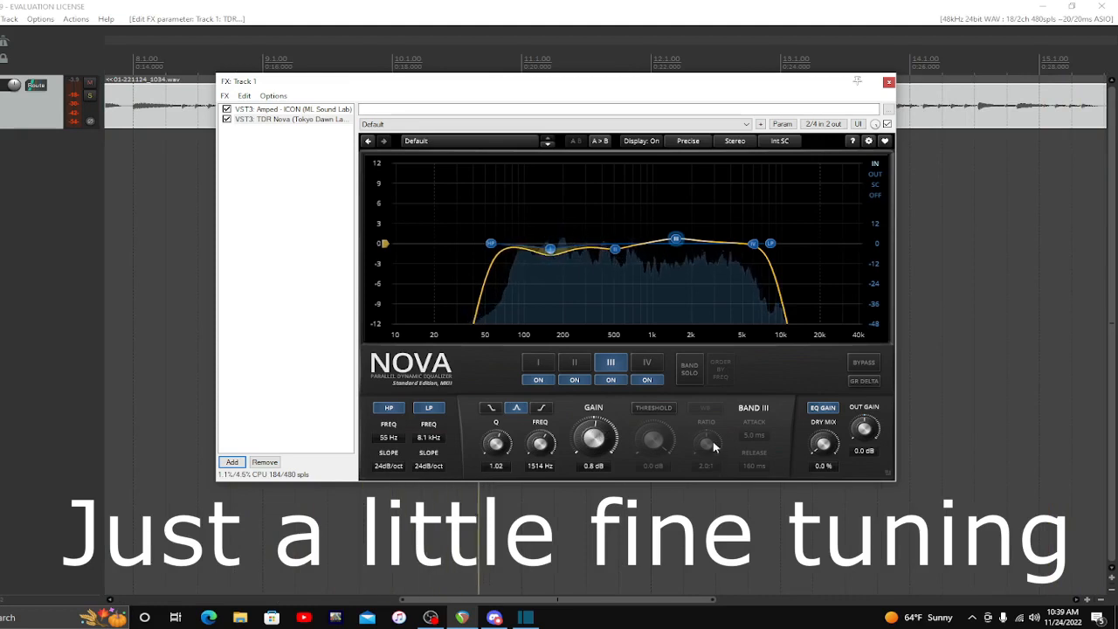
drag(592, 439, 593, 430)
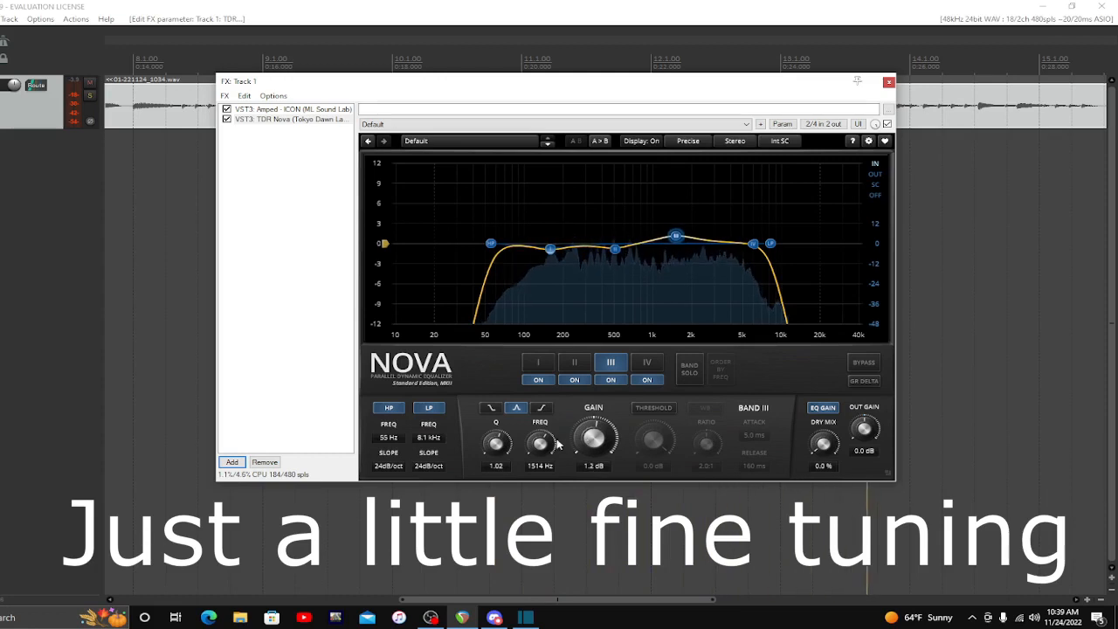
click(583, 365)
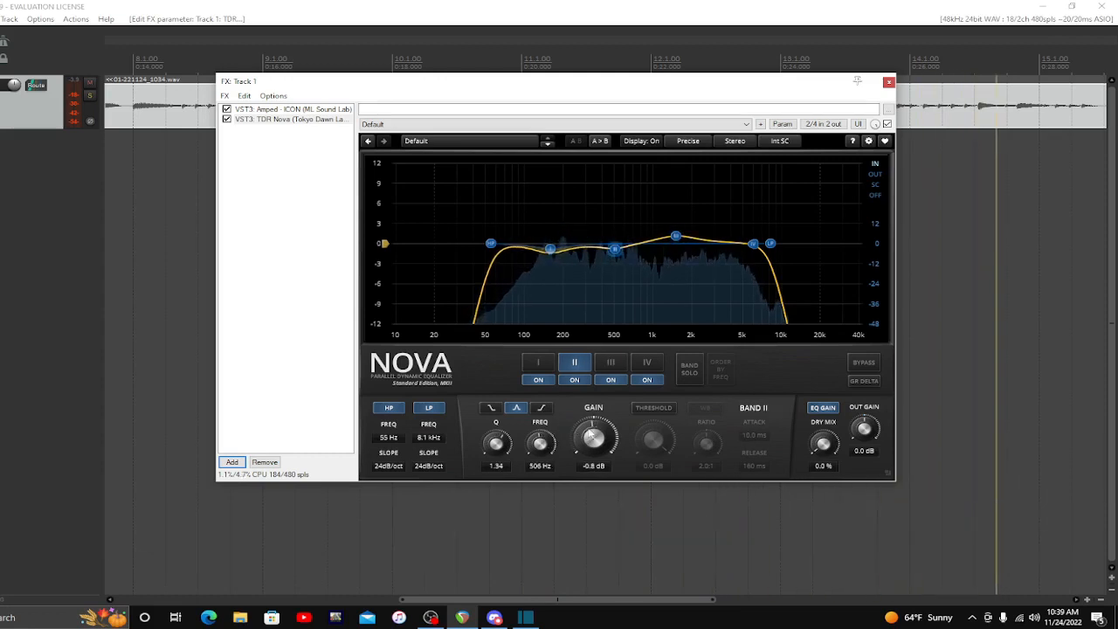
drag(593, 438, 593, 440)
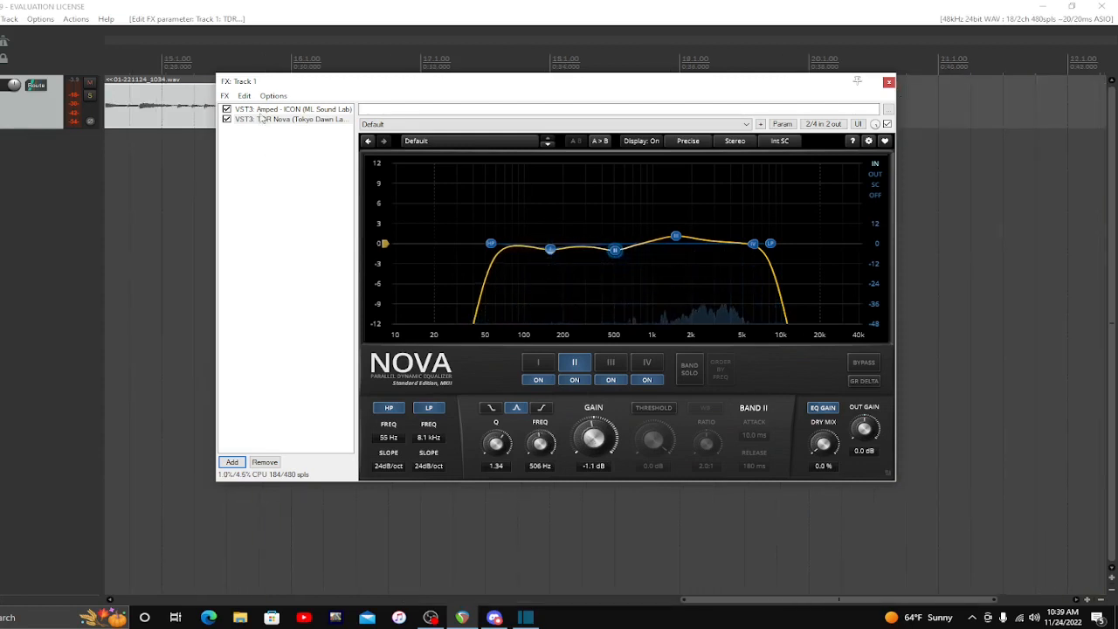
Compare the guitar track with TDR Nova bypassed and active, leave it active, and close the effects window.
click(226, 119)
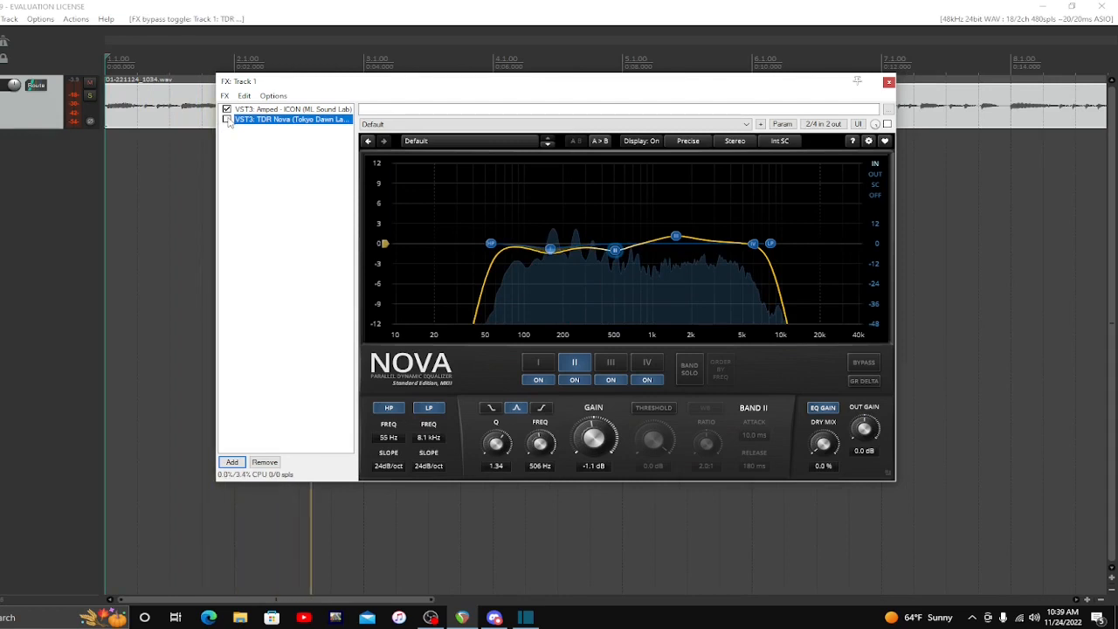
click(226, 119)
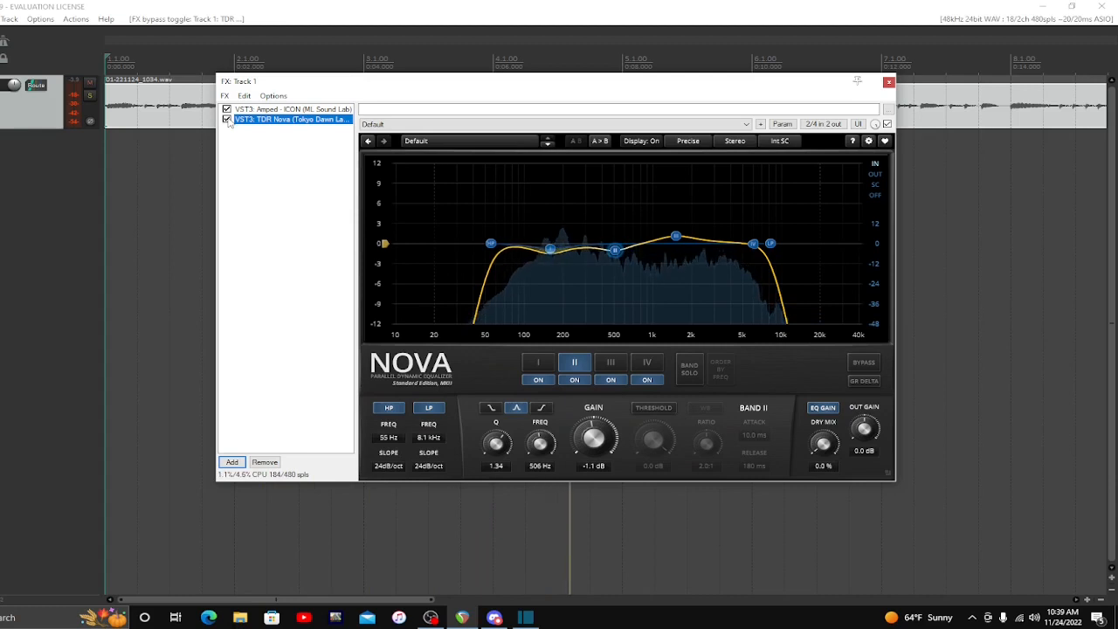
click(227, 119)
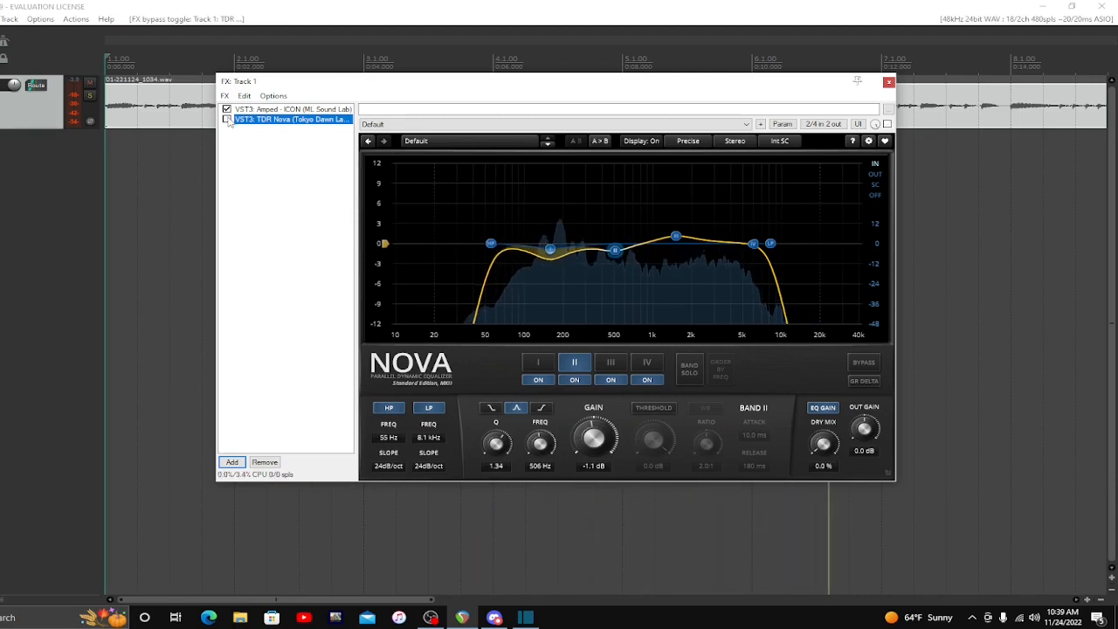
click(226, 118)
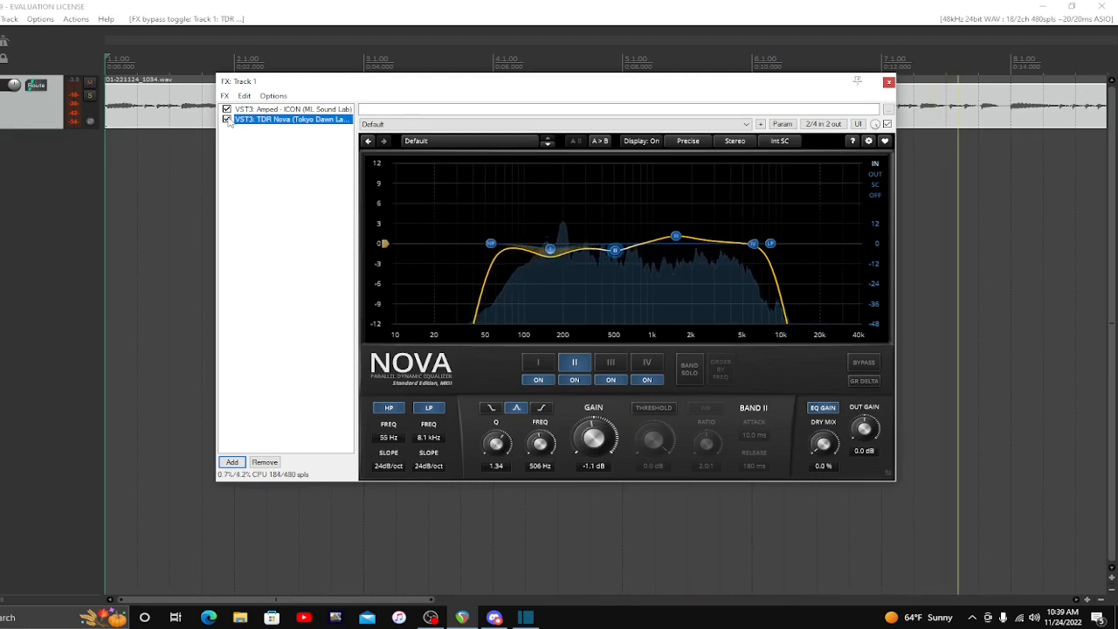
click(888, 83)
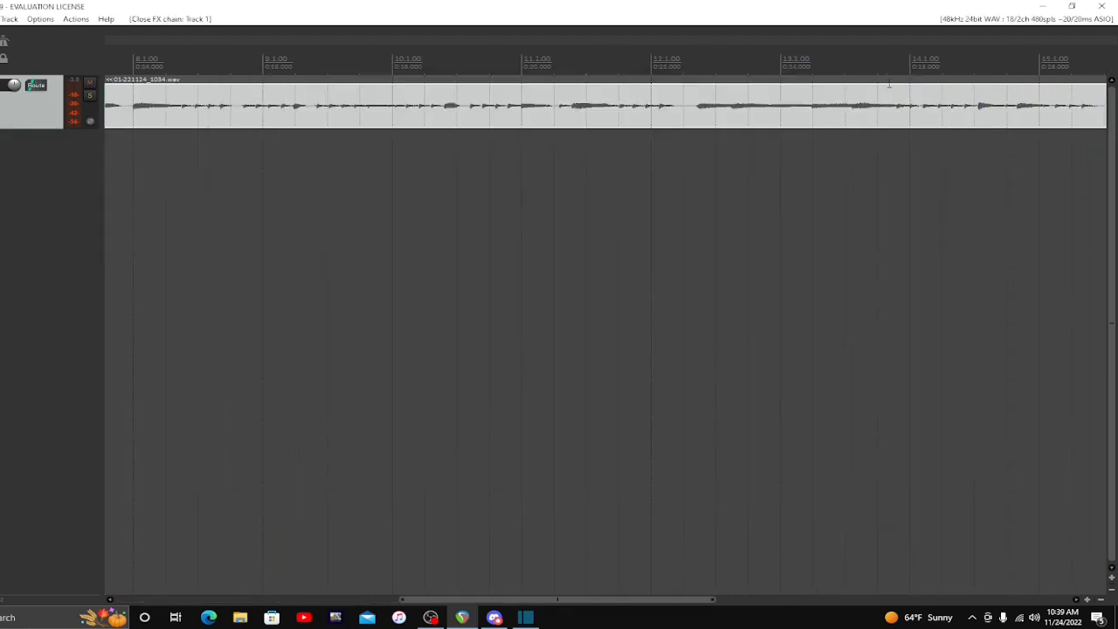